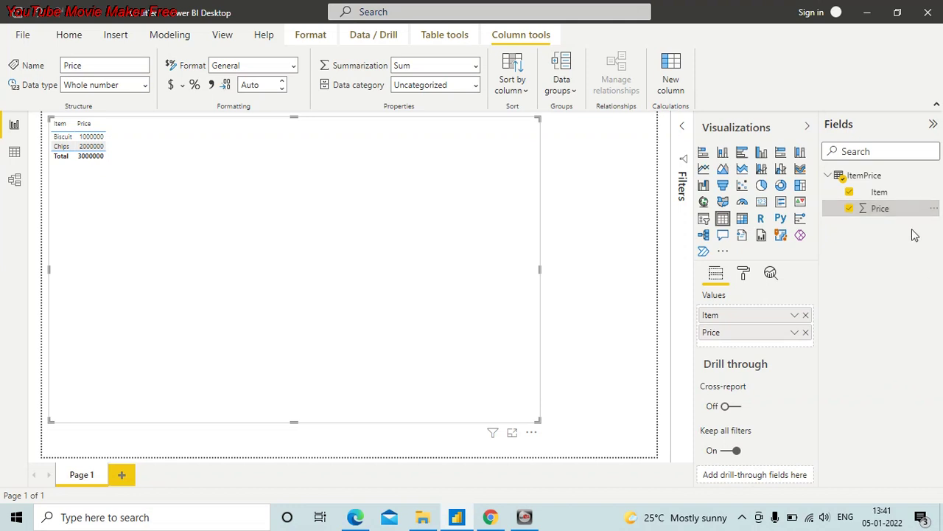
# - Format the Price column as Currency with the ₹ Hindi (India) symbol
pyautogui.click(293, 68)
pyautogui.press('Escape')
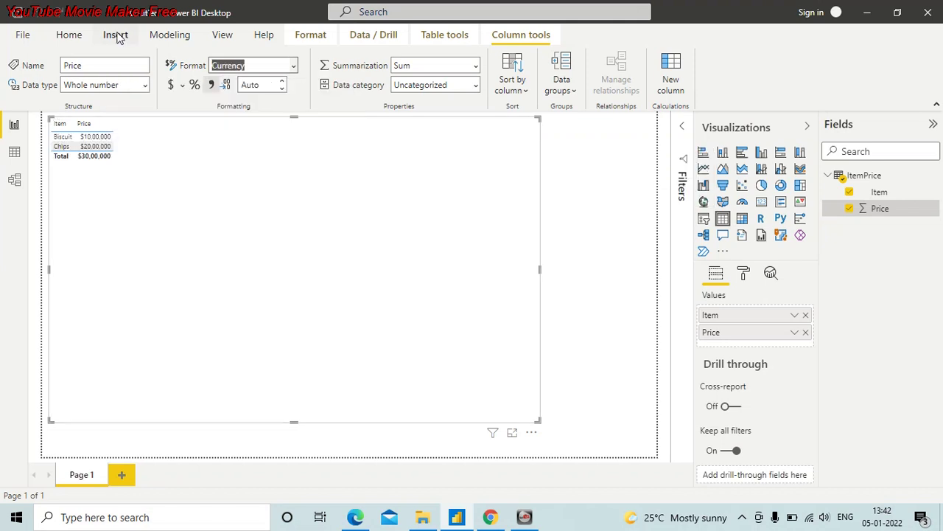
pyautogui.click(184, 86)
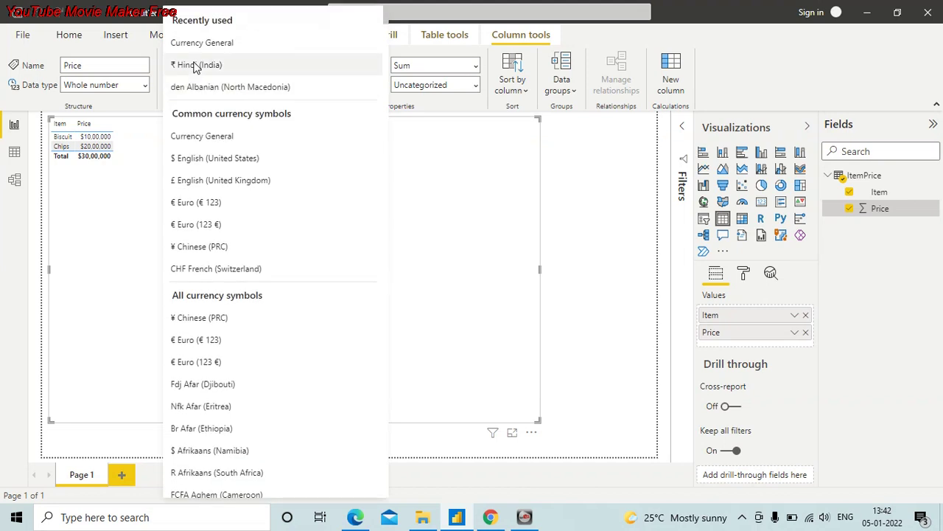
pyautogui.click(197, 70)
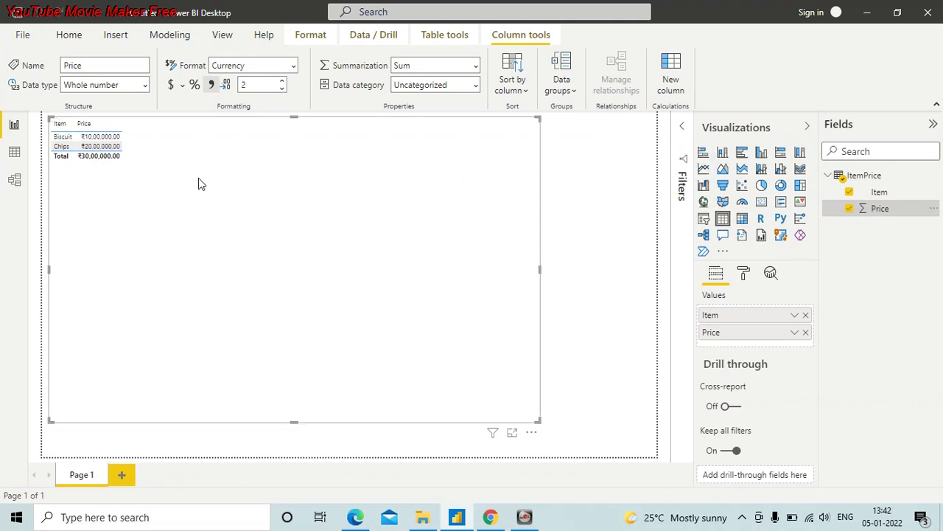
pyautogui.click(108, 141)
pyautogui.click(94, 146)
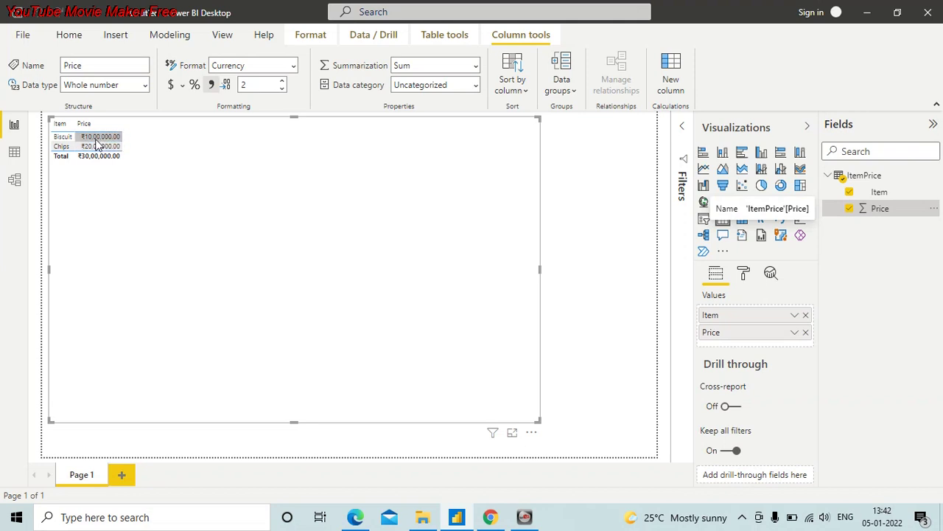
pyautogui.click(103, 139)
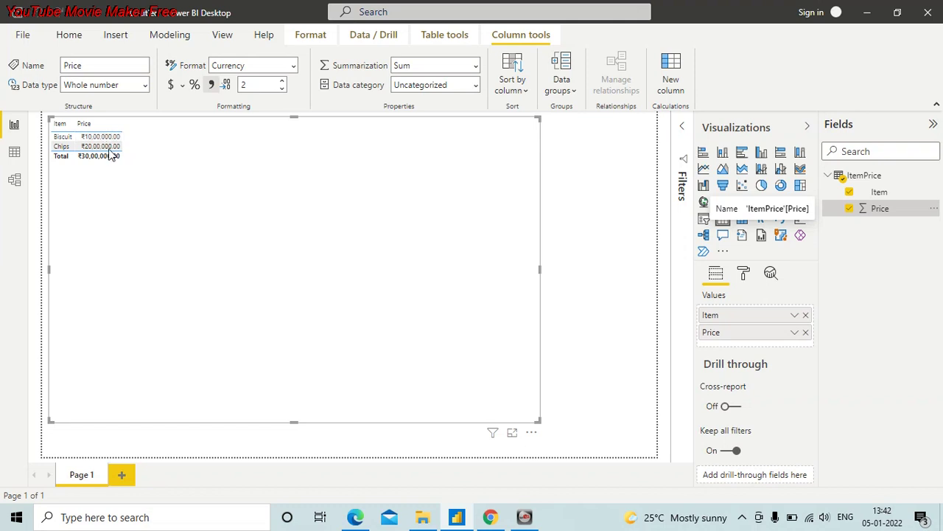
pyautogui.click(111, 147)
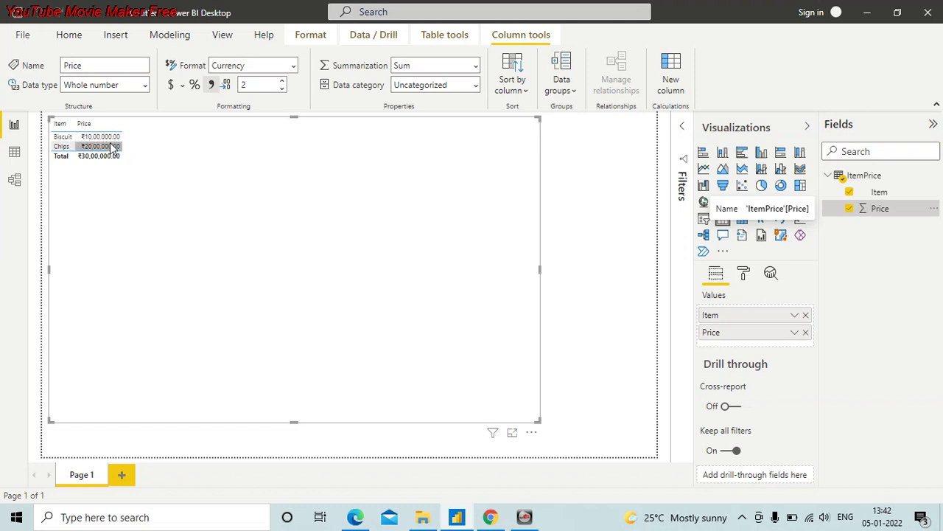
# - Set the Price column's decimal places to 0
pyautogui.click(242, 85)
pyautogui.write('0')
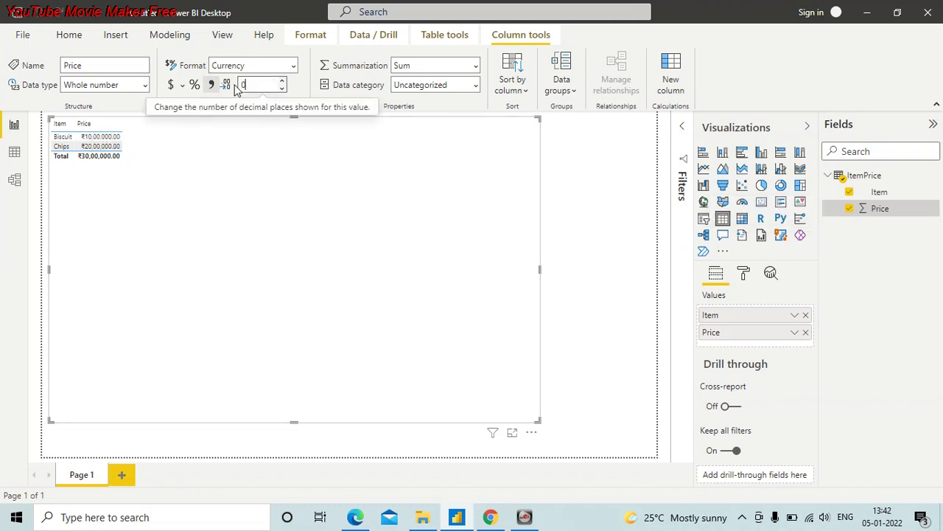
pyautogui.click(321, 190)
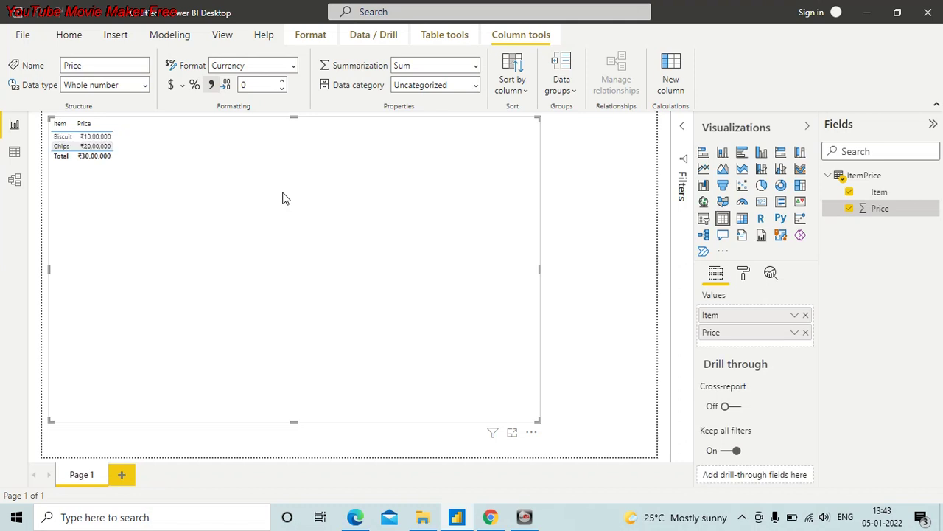
pyautogui.click(95, 137)
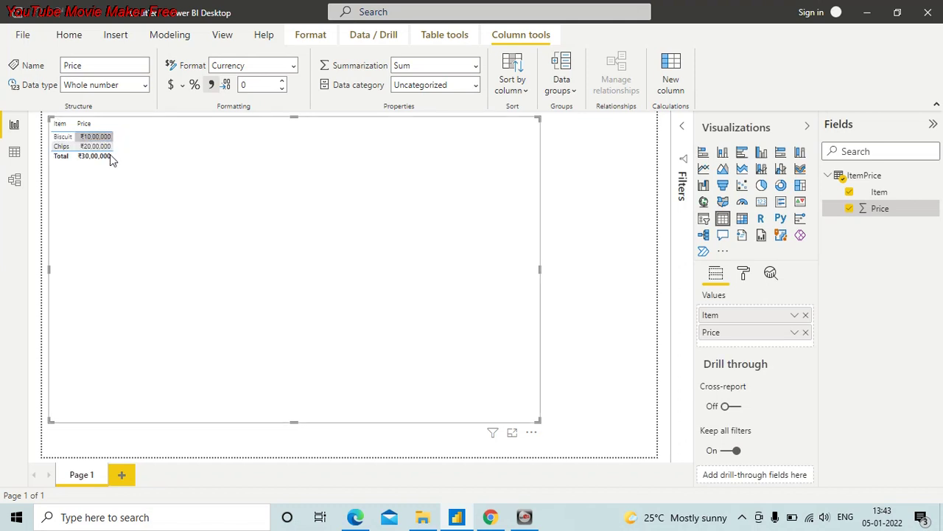
pyautogui.click(127, 185)
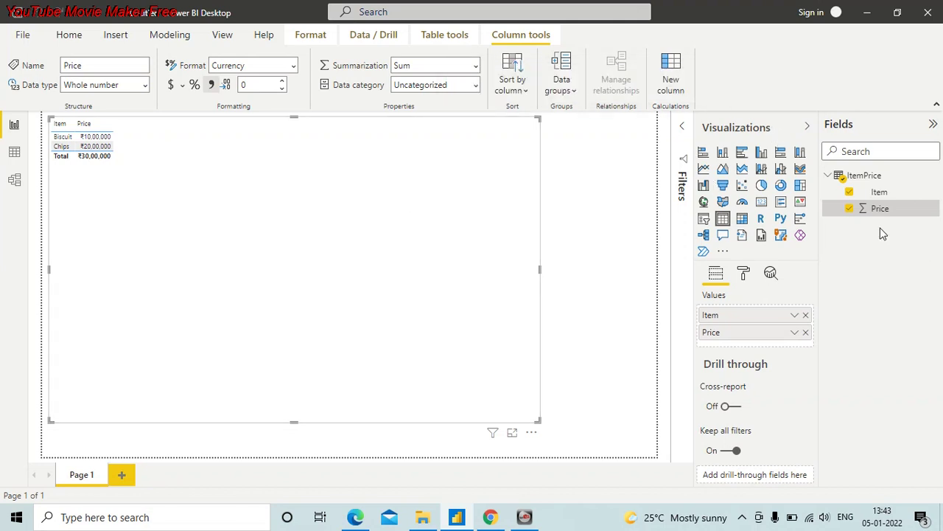
# - Add a new calculated column to the ItemPrice table and name it Price (in Lakhs INR)
pyautogui.rightClick(871, 178)
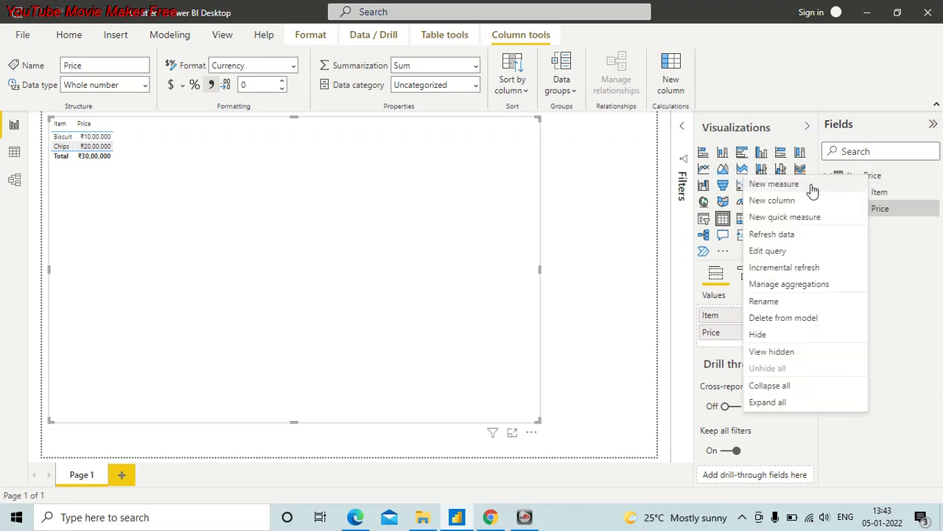
pyautogui.click(318, 345)
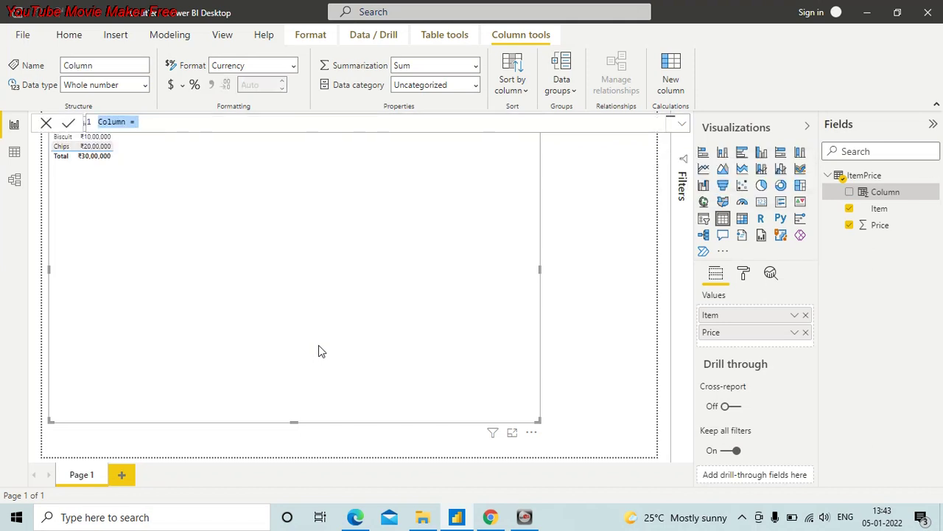
pyautogui.write('Pri')
pyautogui.write('ce ')
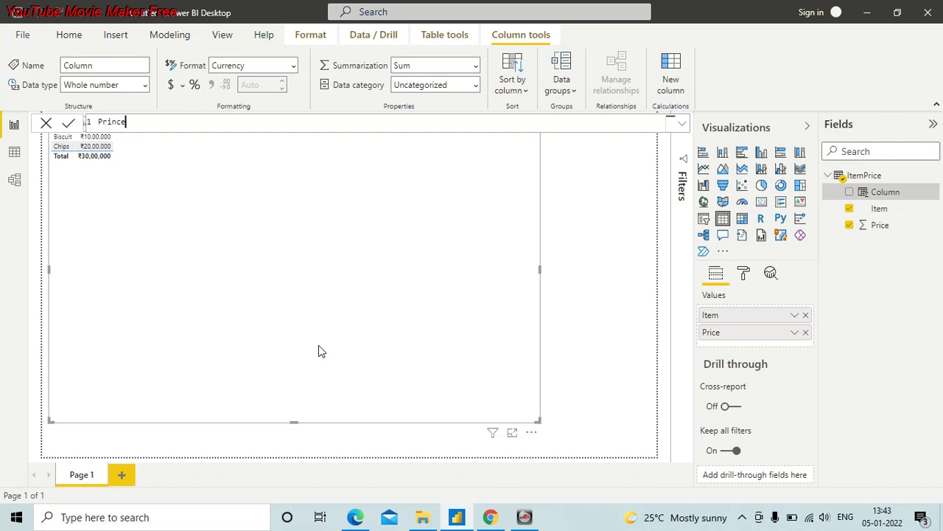
pyautogui.write('(In')
pyautogui.press('BackSpace')
pyautogui.press('BackSpace')
pyautogui.write('i')
pyautogui.write('n La')
pyautogui.write('ks')
pyautogui.write('s ')
pyautogui.write('INR')
pyautogui.write(') = ')
# - Define the Price (in Lakhs INR) column with the formula ItemPrice[Price] / 100000 and commit it
pyautogui.write('In')
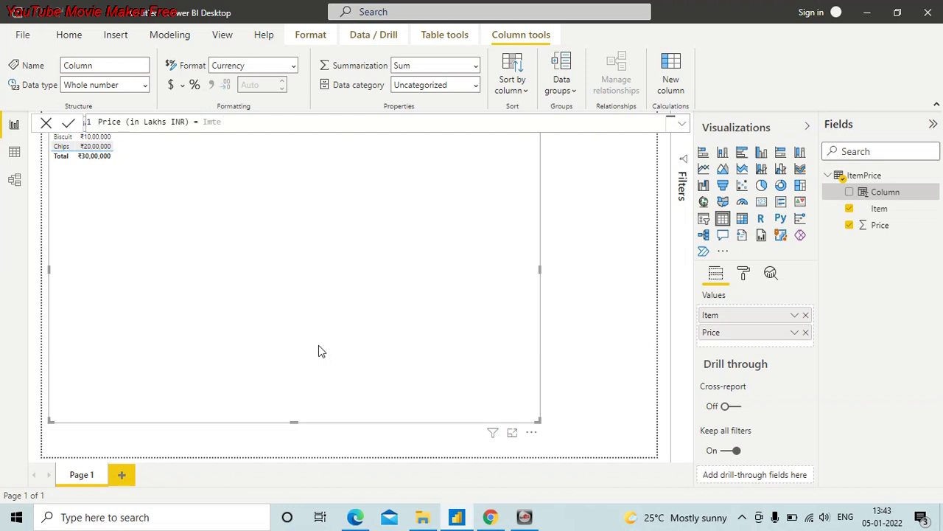
pyautogui.write('e')
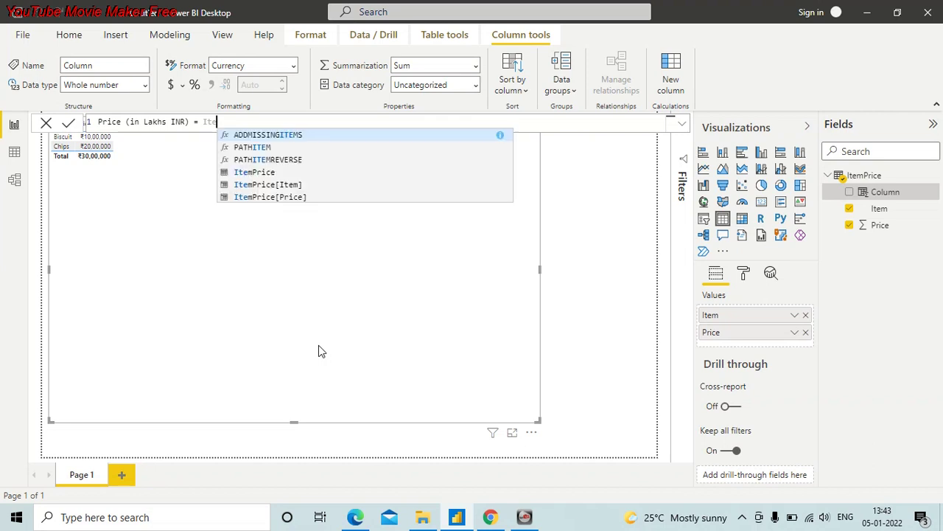
pyautogui.press('Up')
pyautogui.press('Tab')
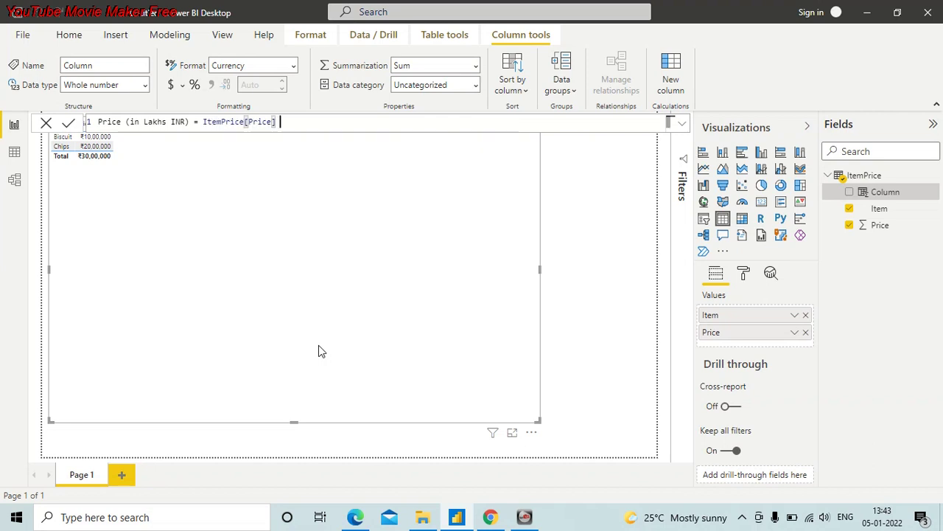
pyautogui.write('/ 100000')
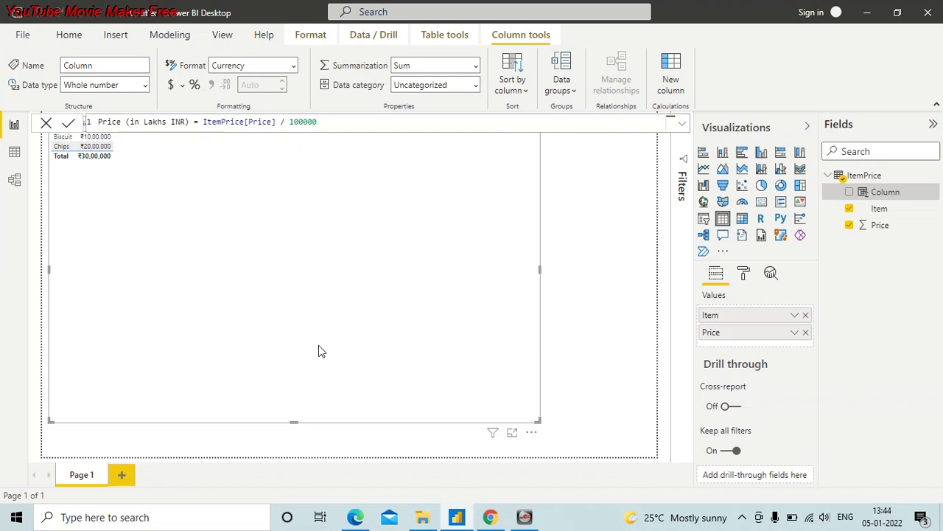
pyautogui.press('Return')
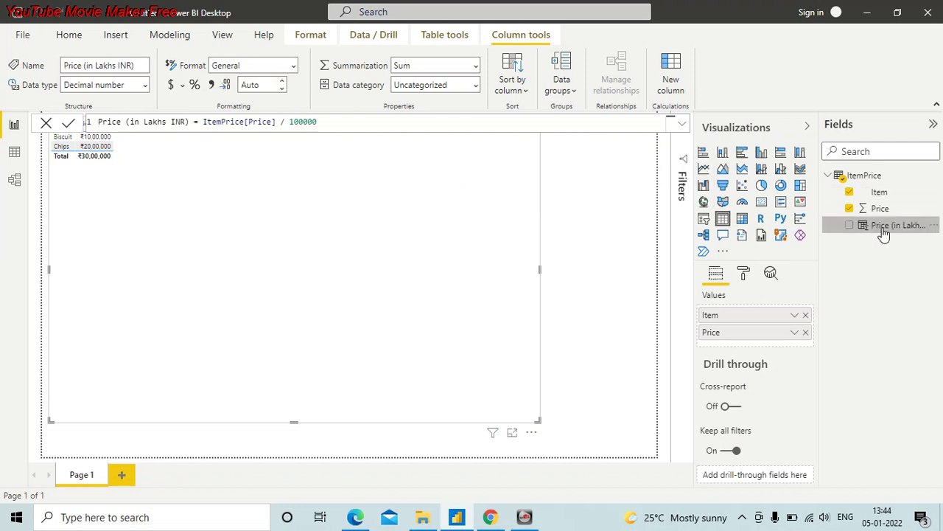
# - Add the Price (in Lakhs INR) column to the table visual that shows Item and Price
pyautogui.moveTo(884, 233); pyautogui.dragTo(257, 269)
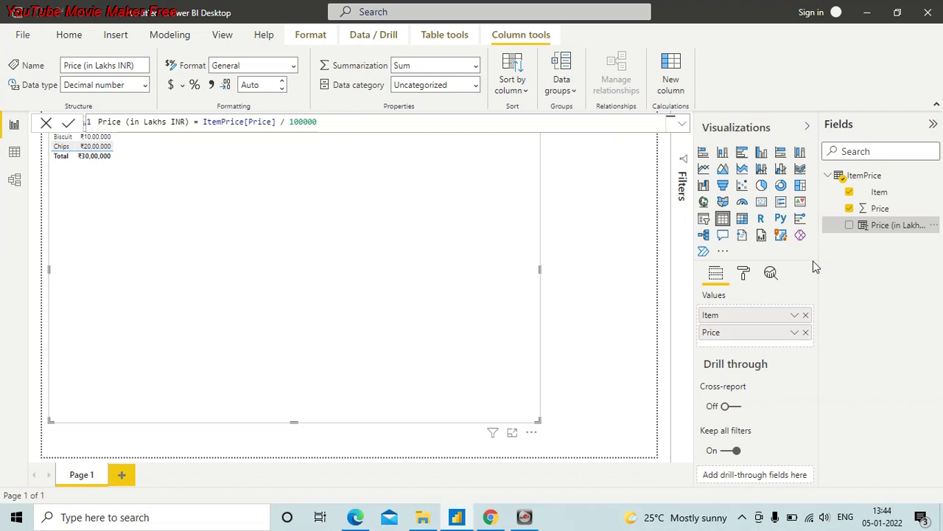
pyautogui.click(848, 225)
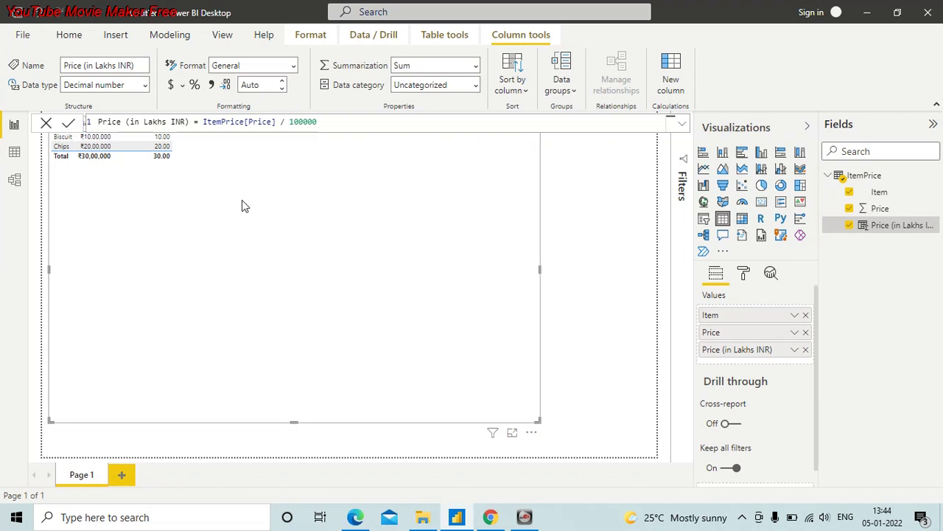
pyautogui.click(560, 197)
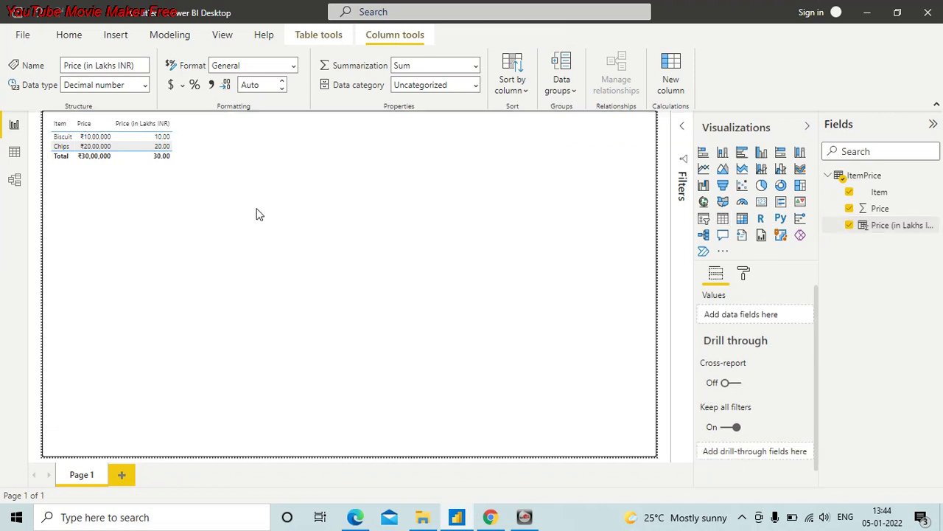
pyautogui.click(182, 157)
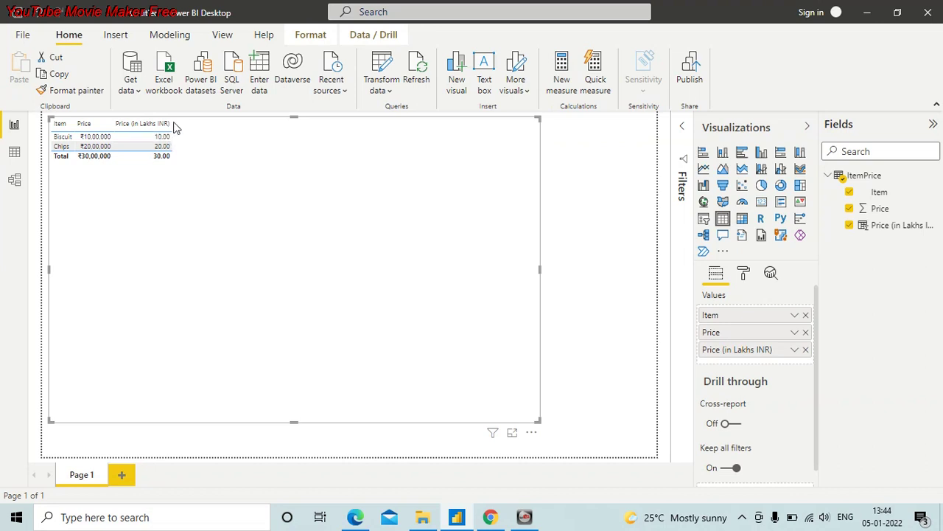
# - Set the decimal places of the Price (in Lakhs INR) column to 1
pyautogui.click(169, 151)
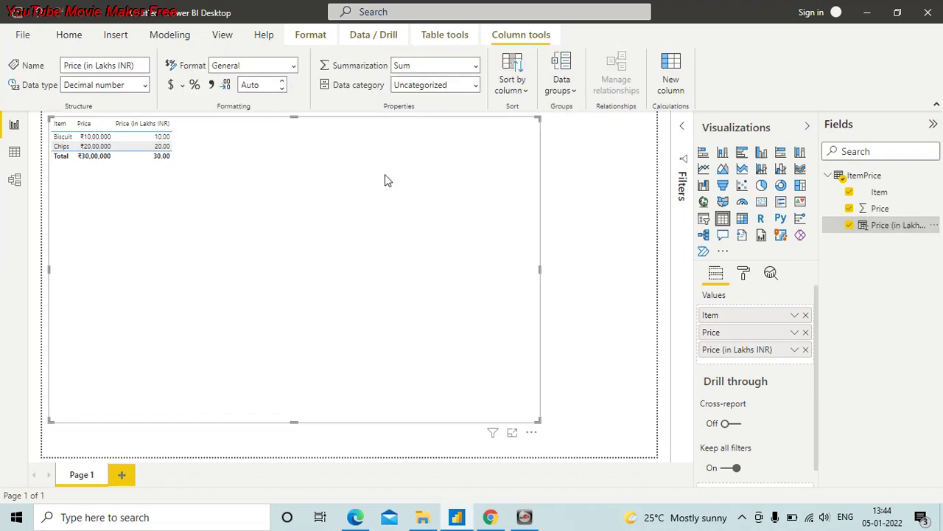
pyautogui.click(258, 86)
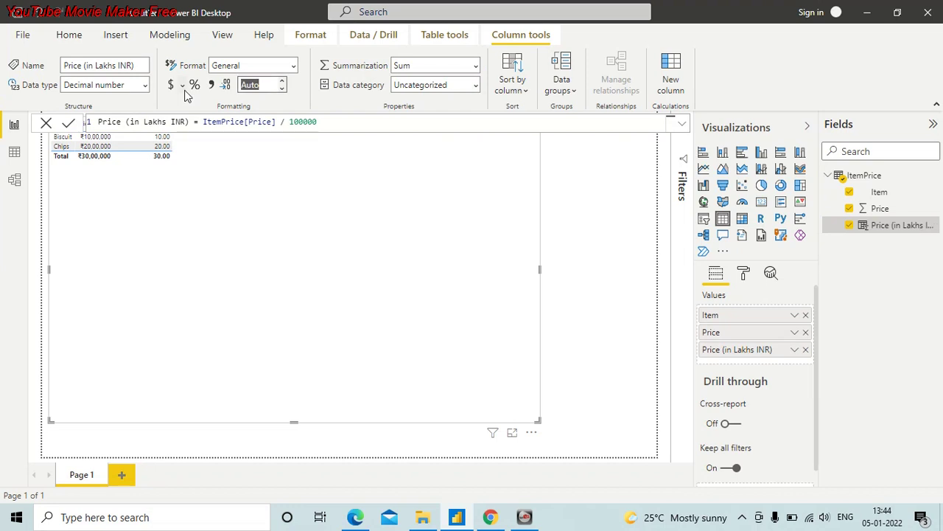
pyautogui.write('0')
pyautogui.press('BackSpace')
pyautogui.write('1')
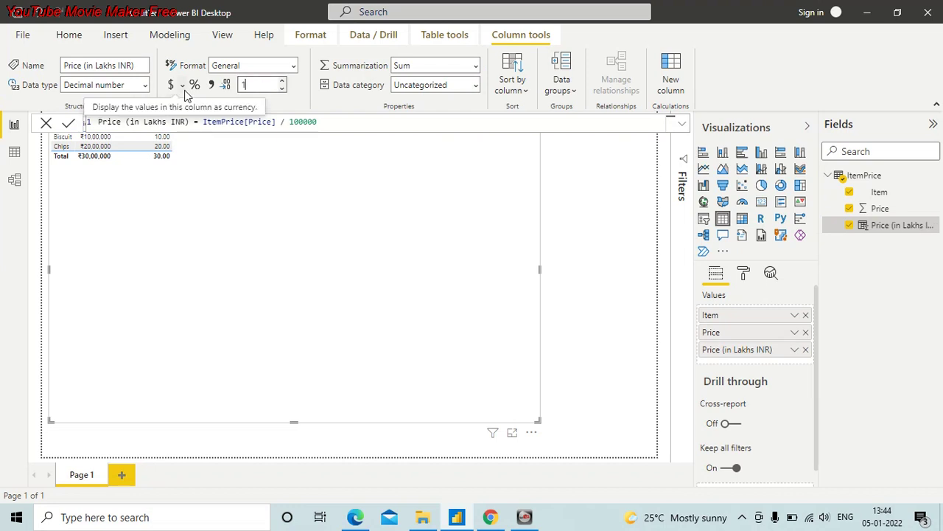
pyautogui.click(240, 220)
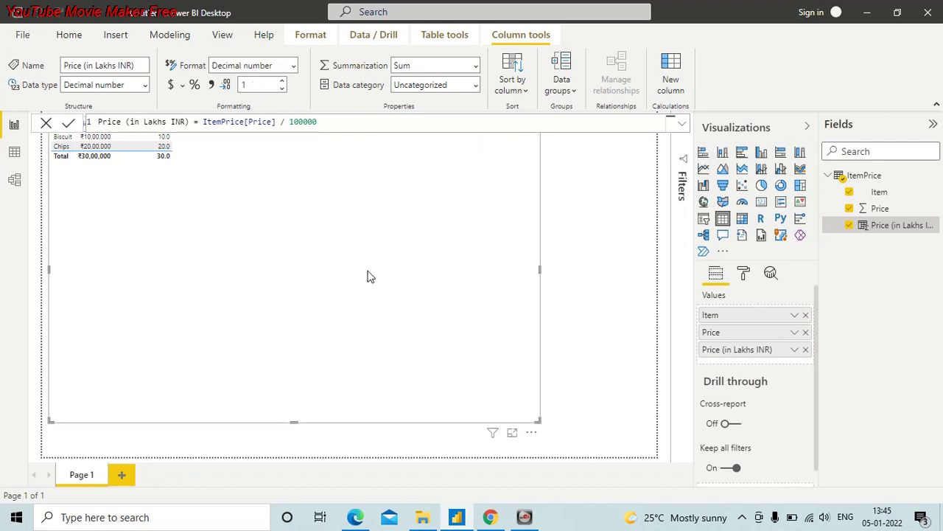
pyautogui.click(594, 208)
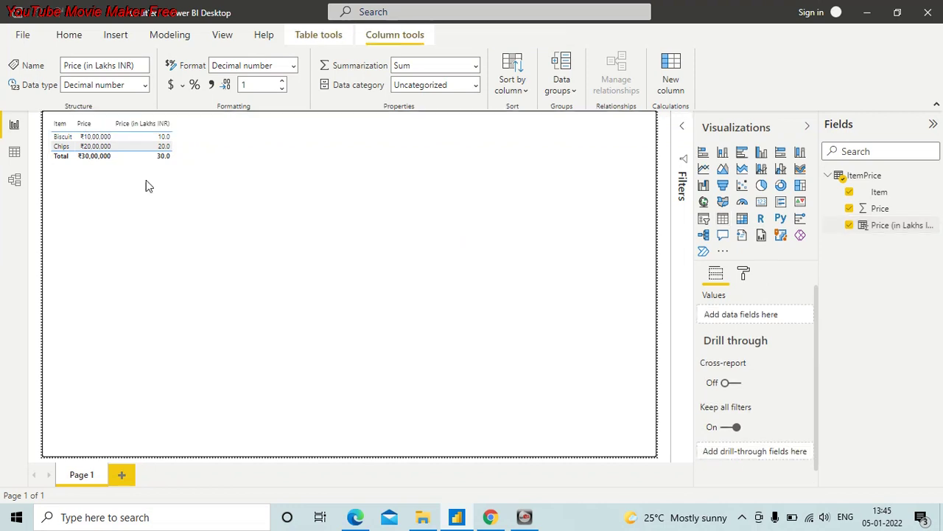
pyautogui.click(150, 123)
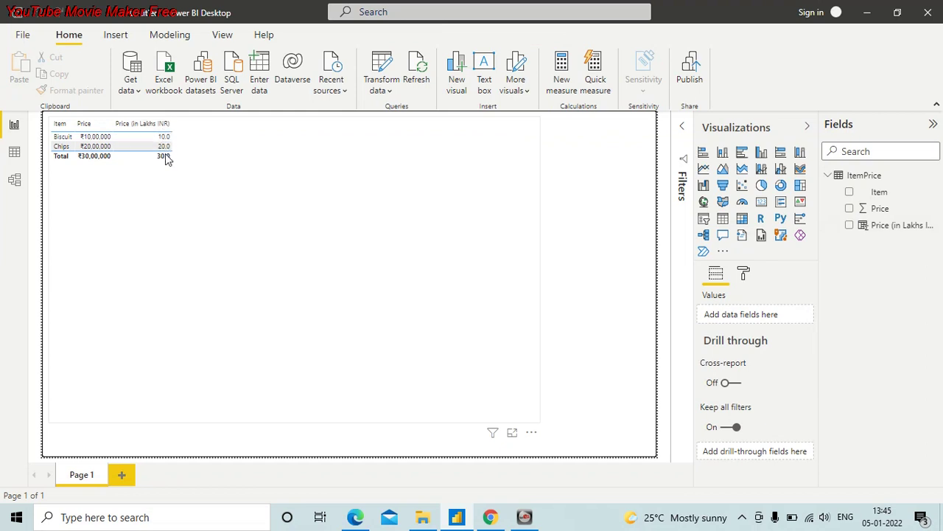
# - Show the formatting properties of the Price (in Lakhs INR) column in the Model view
pyautogui.click(16, 181)
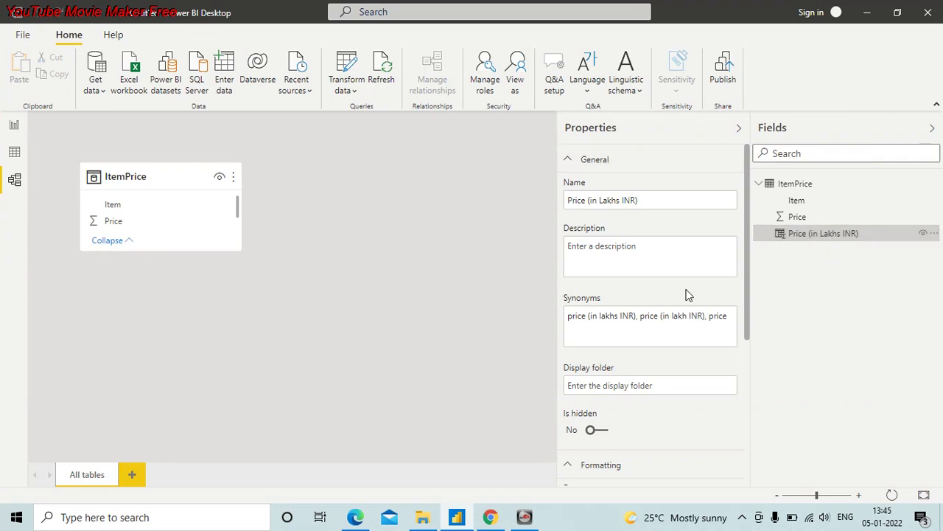
pyautogui.scroll(-1, 677, 258)
pyautogui.scroll(-2, 677, 258)
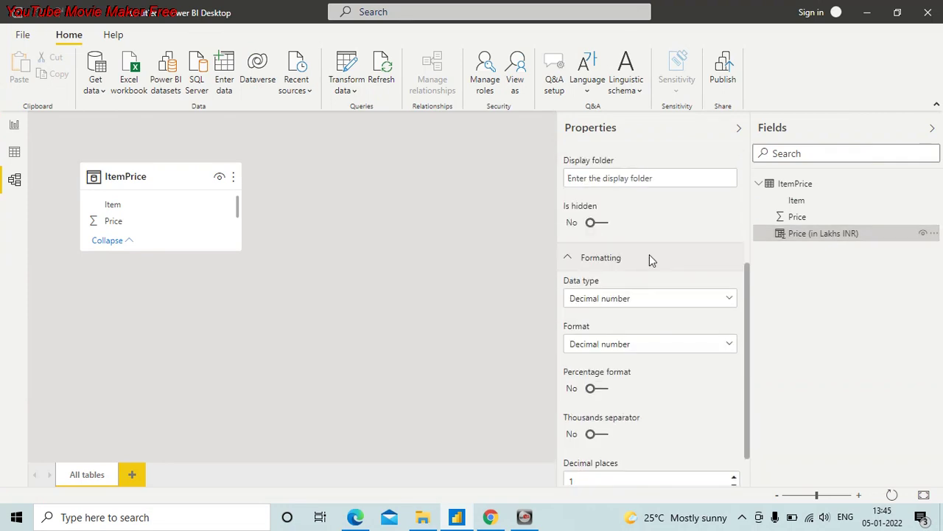
pyautogui.scroll(-1, 649, 255)
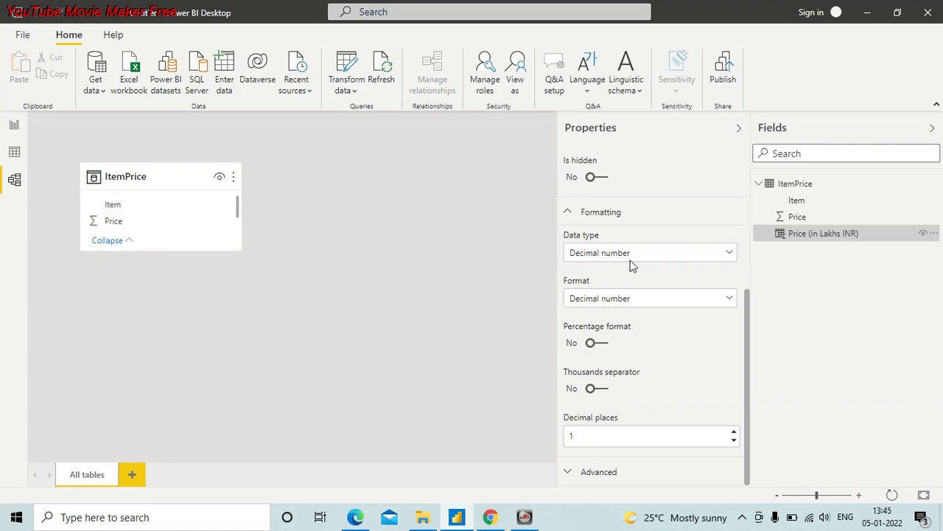
# - Try to change the data type of the Price (in Lakhs INR) column to Whole number
pyautogui.click(631, 259)
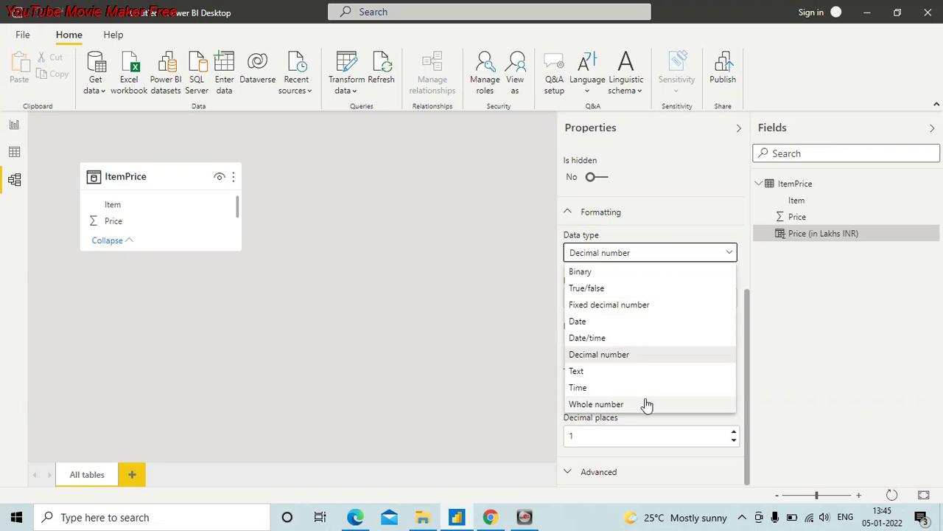
pyautogui.press('Escape')
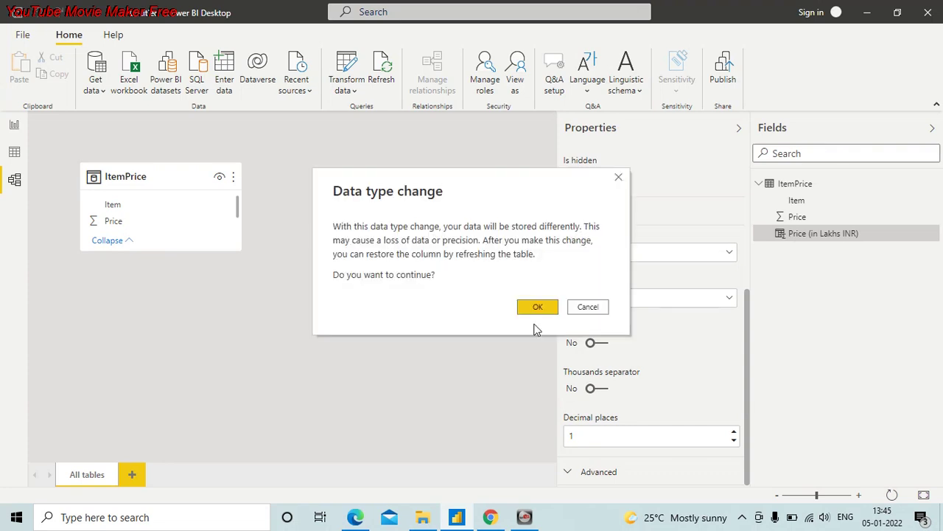
pyautogui.click(583, 310)
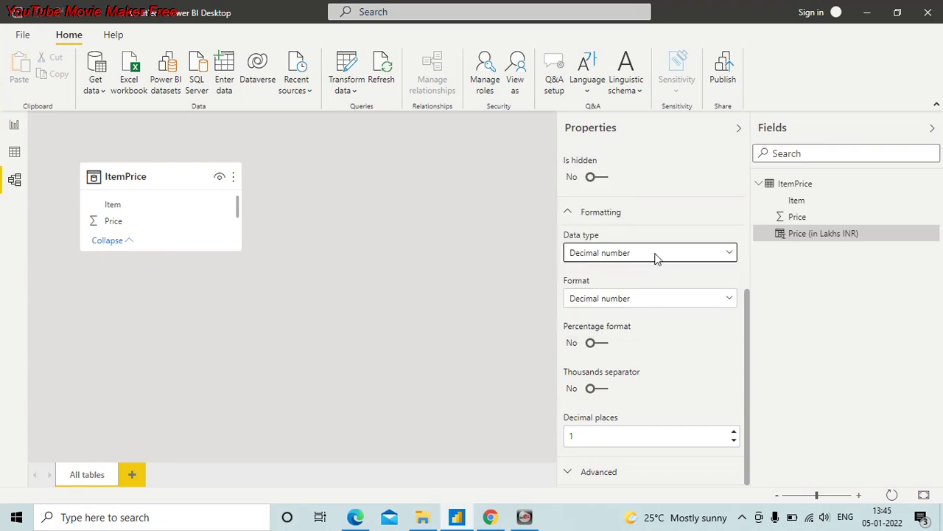
pyautogui.click(653, 257)
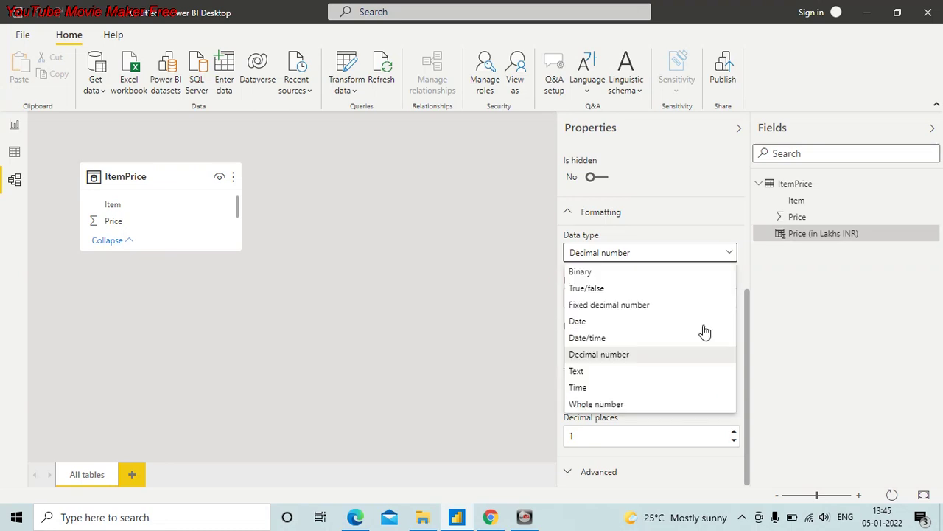
pyautogui.click(764, 369)
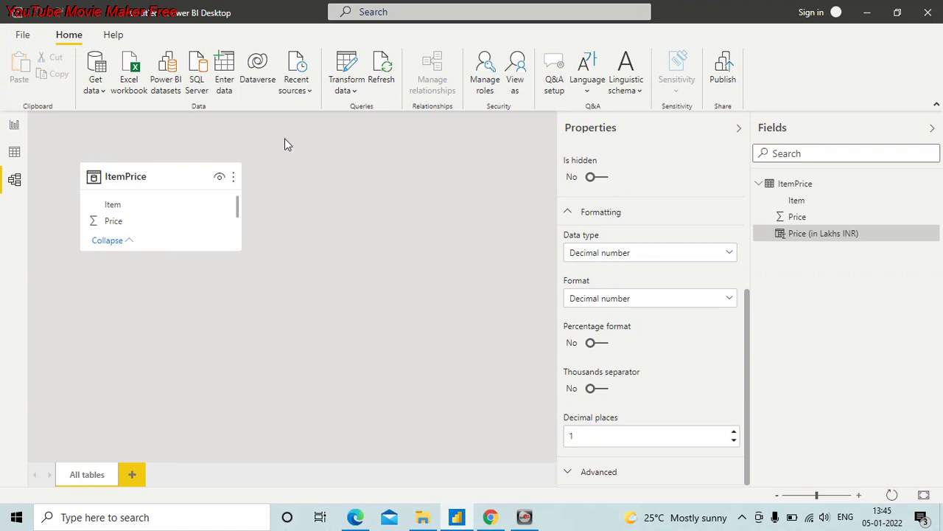
# - In the Report view, format the Price (in Lakhs INR) column as currency with the ₹ Hindi (India) symbol
pyautogui.click(14, 152)
pyautogui.click(14, 125)
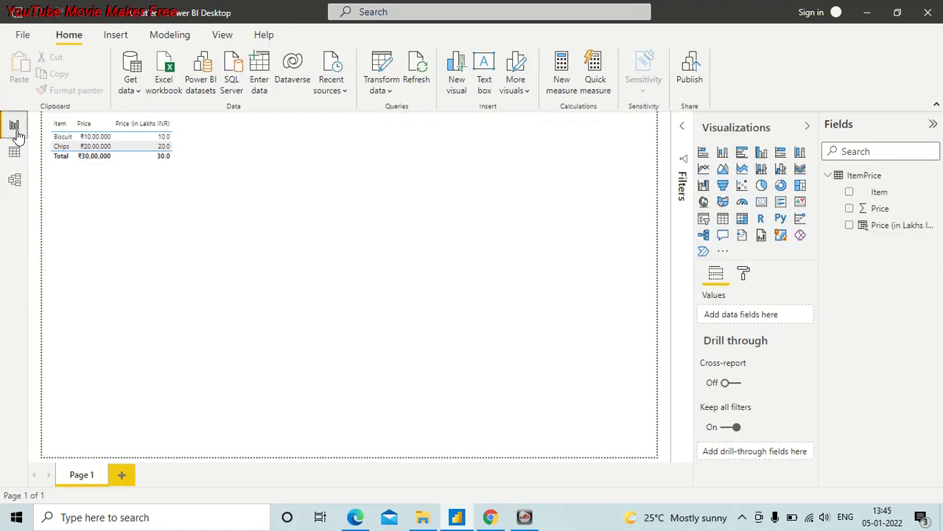
pyautogui.click(892, 225)
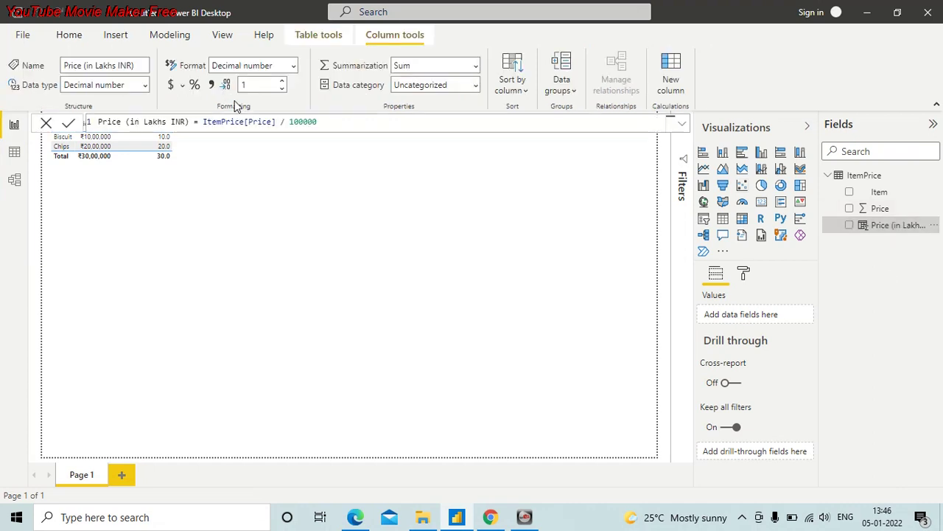
pyautogui.click(293, 72)
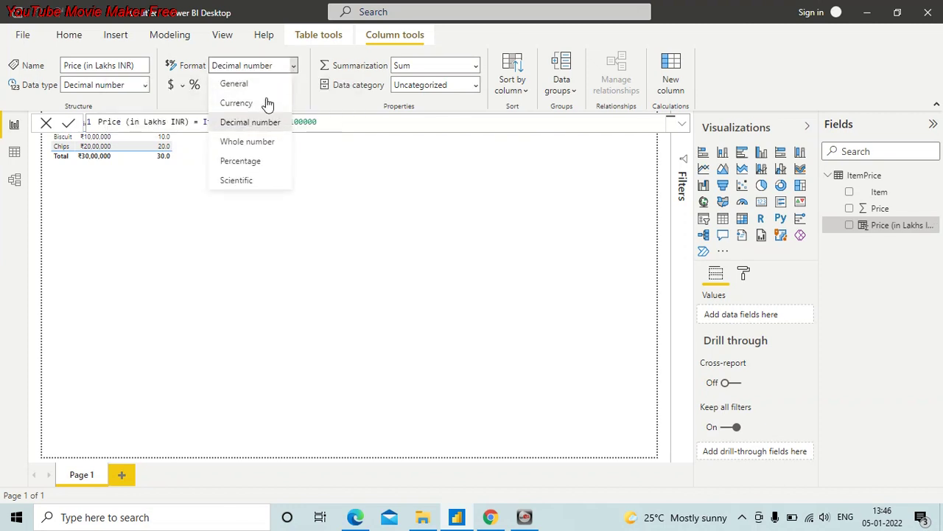
pyautogui.press('Escape')
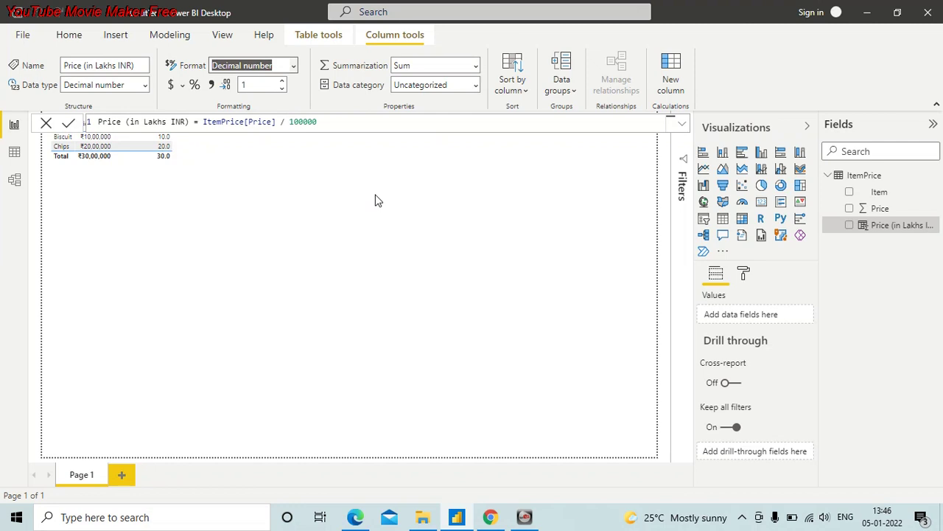
pyautogui.click(172, 85)
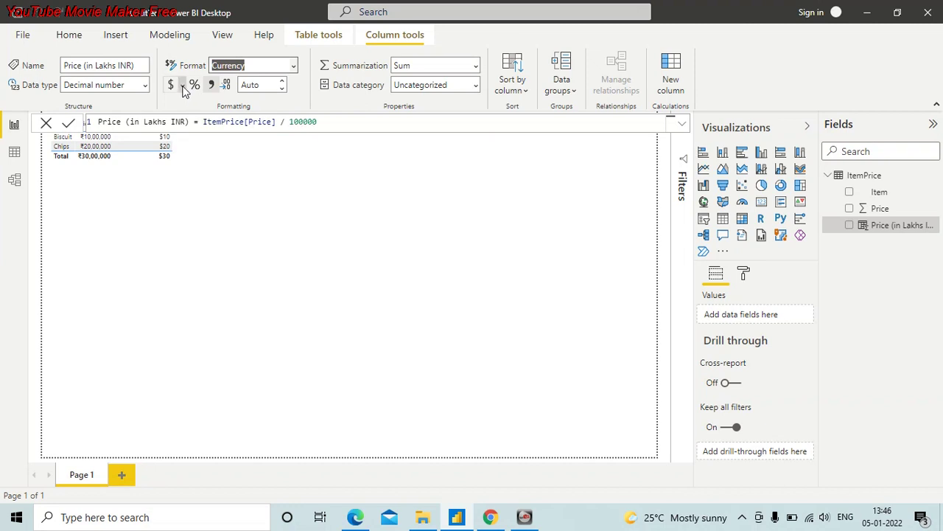
pyautogui.click(184, 86)
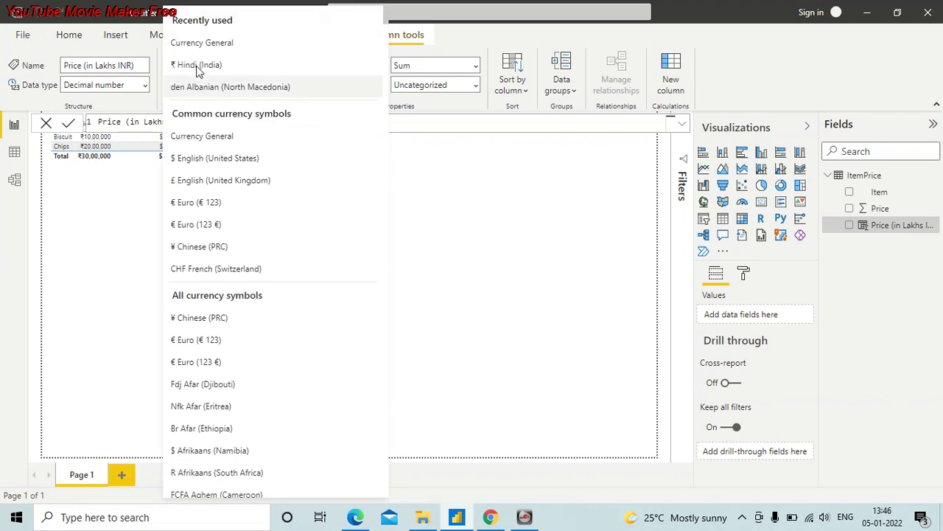
pyautogui.click(197, 67)
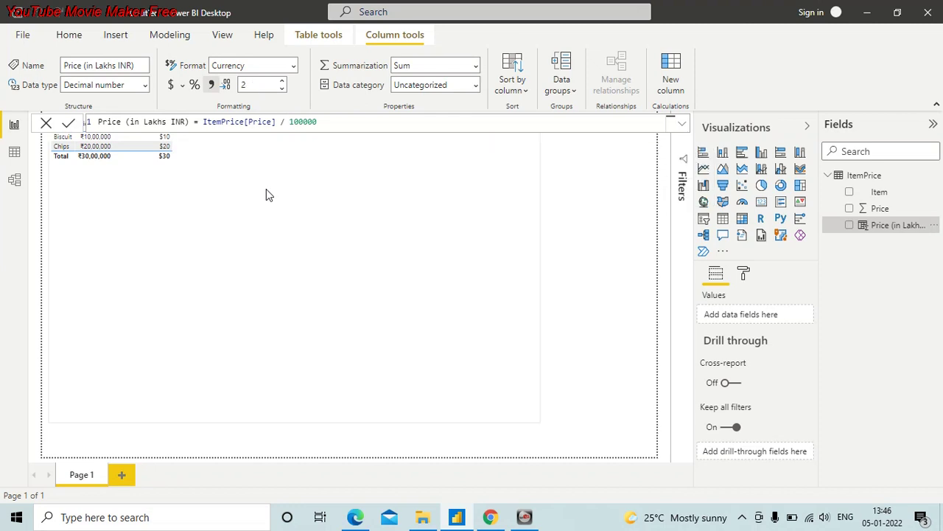
# - In the Model view, change the format of the Price (in Lakhs INR) column to Custom
pyautogui.click(15, 181)
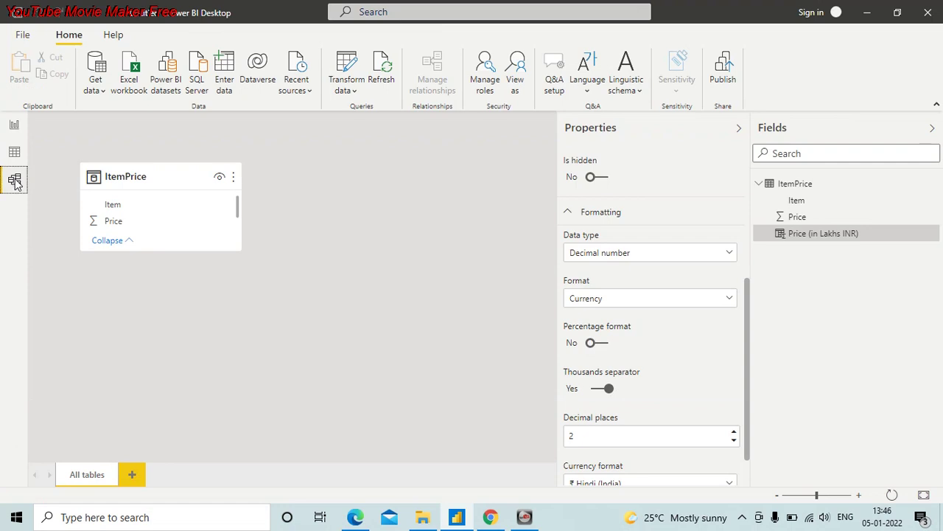
pyautogui.scroll(-1, 704, 403)
pyautogui.scroll(-1, 700, 398)
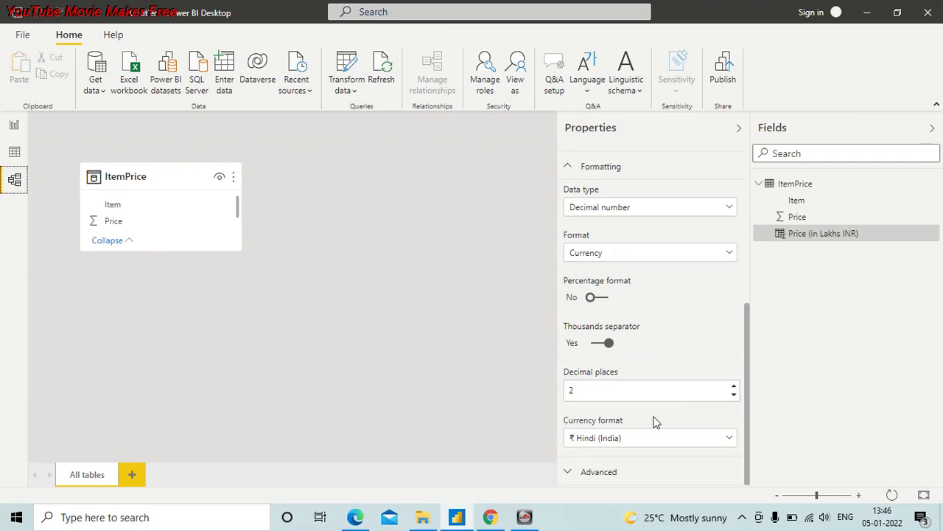
pyautogui.click(628, 254)
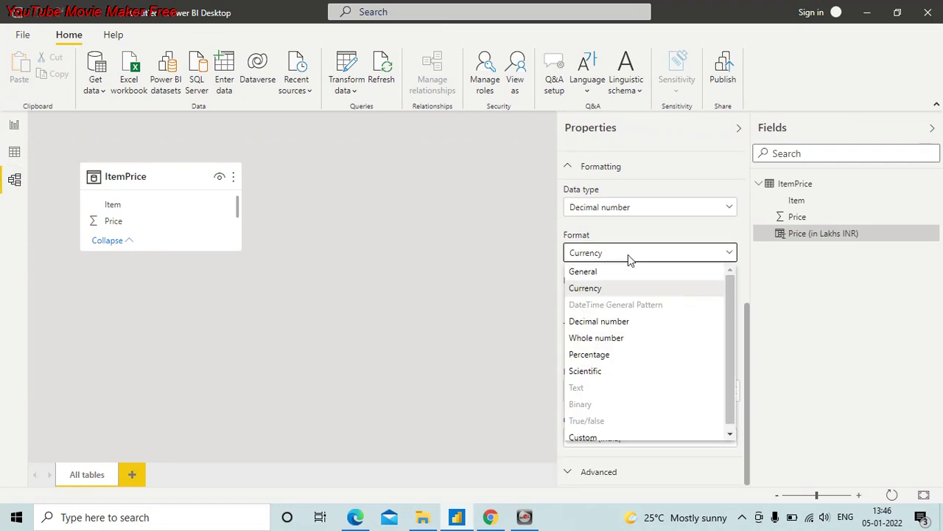
pyautogui.scroll(-1, 601, 420)
pyautogui.click(596, 432)
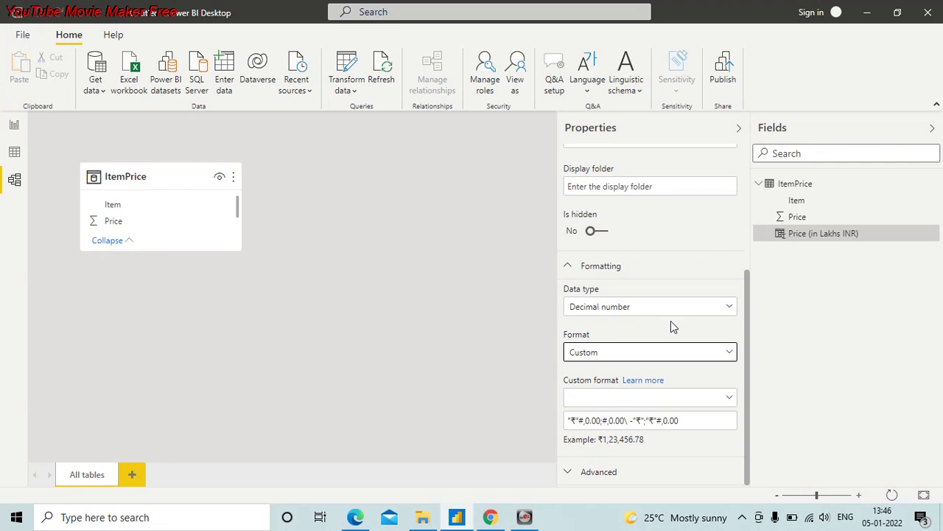
# - Add the suffix "L" in quotes after the first 0.00 in the custom format string of the Price (in Lakhs INR) column
pyautogui.click(601, 421)
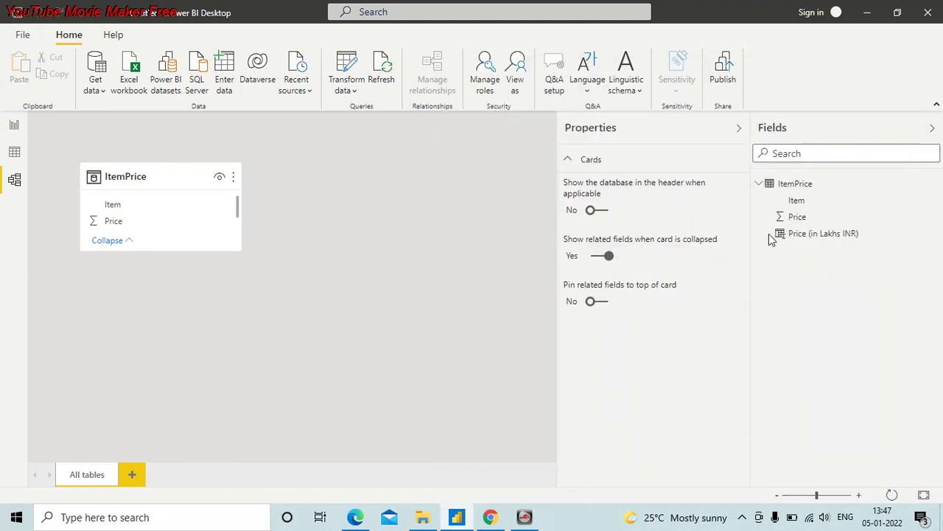
pyautogui.click(798, 235)
pyautogui.scroll(-5, 624, 367)
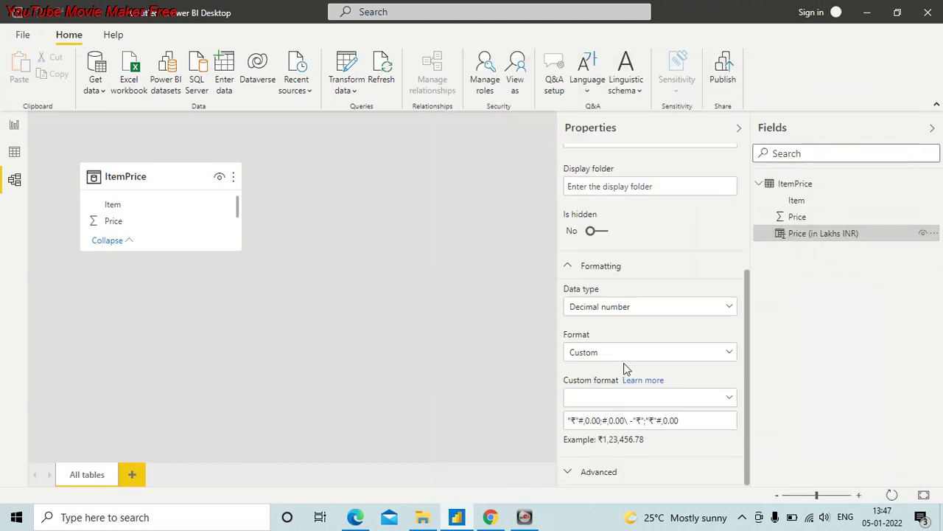
pyautogui.click(601, 420)
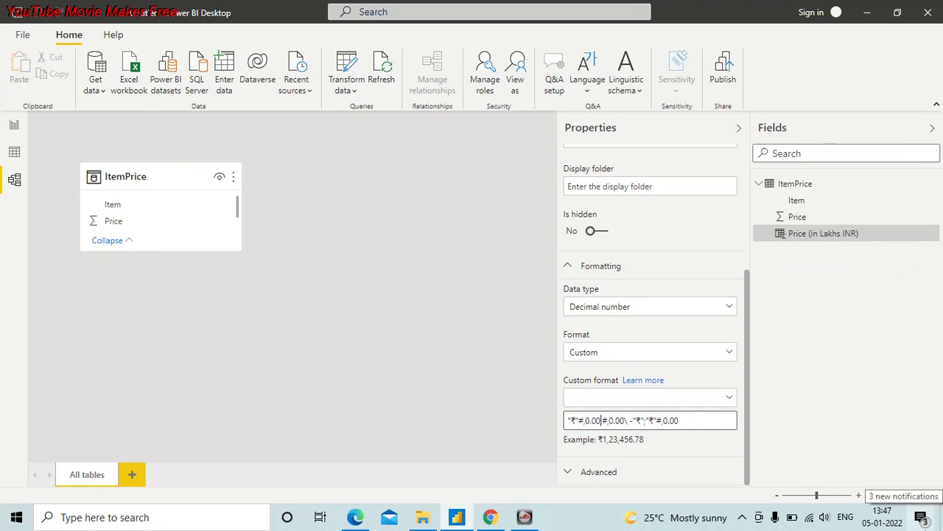
pyautogui.write('"L"')
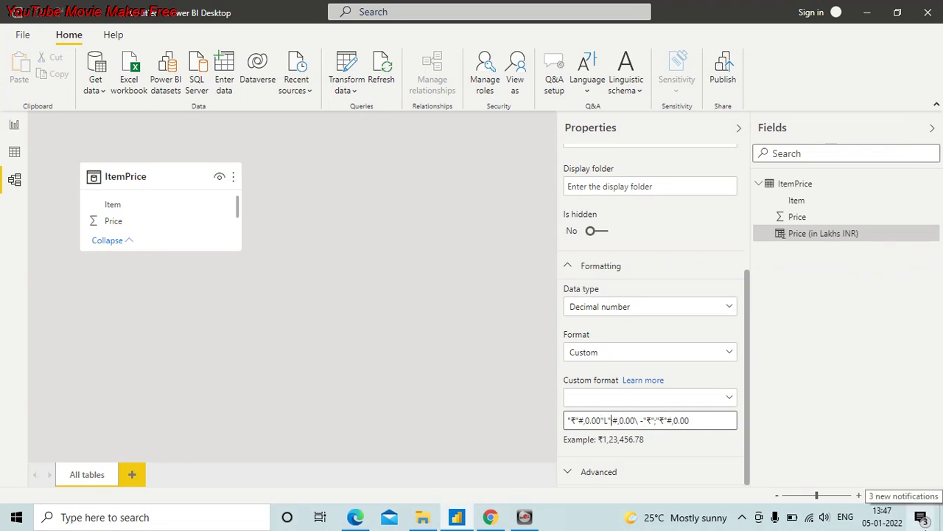
pyautogui.click(812, 450)
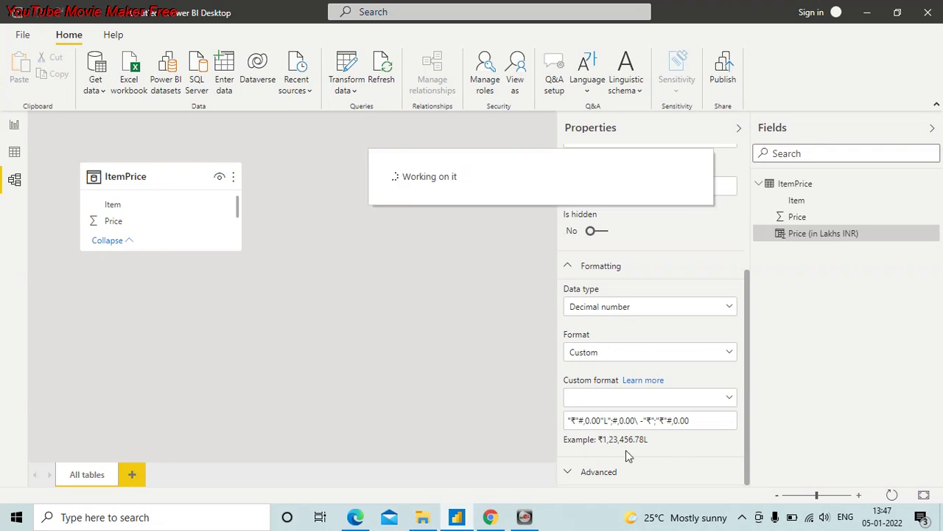
# - Try to add the L suffix to the negative and zero sections of the custom format string as well
pyautogui.press('BackSpace')
pyautogui.press('BackSpace')
pyautogui.press('BackSpace')
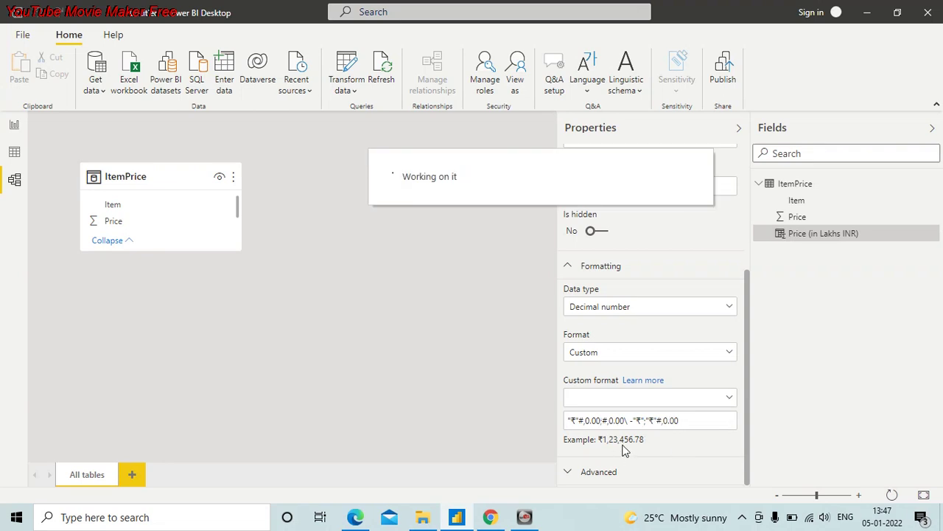
pyautogui.hotkey('ctrl', 'z')
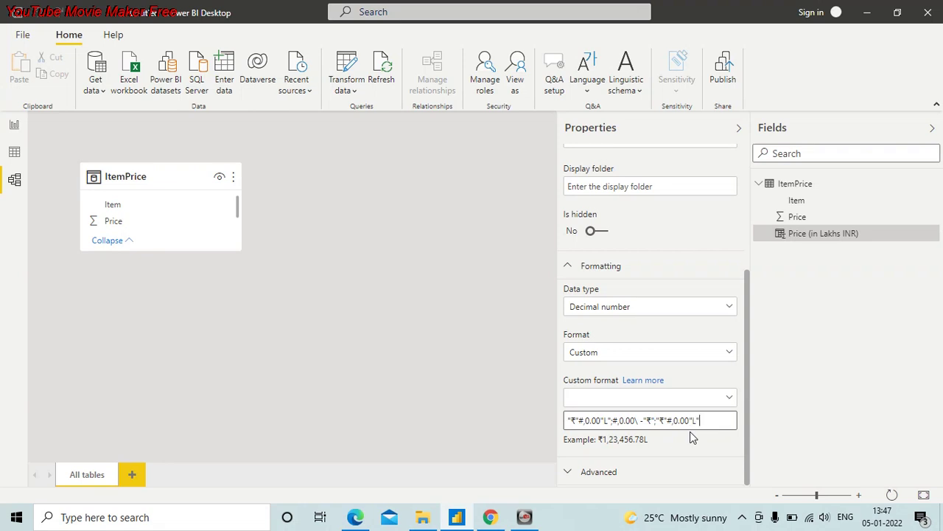
pyautogui.click(651, 421)
pyautogui.write('L')
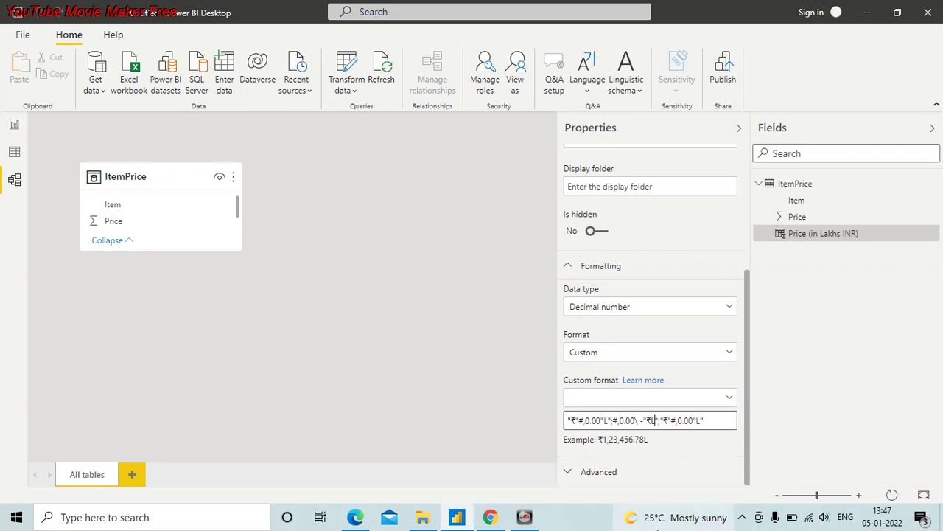
pyautogui.press('Return')
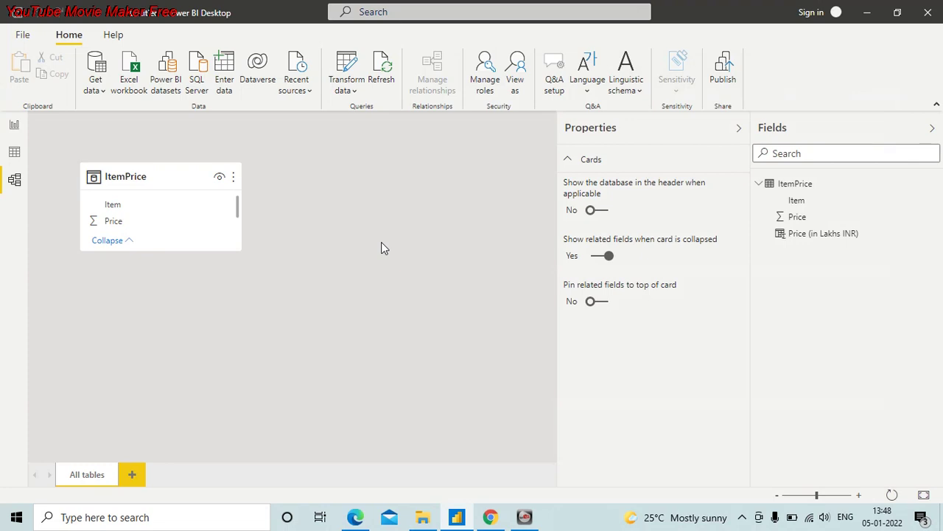
# - Append "L" in quotes to the end of the custom format string of the Price (in Lakhs INR) column
pyautogui.click(815, 234)
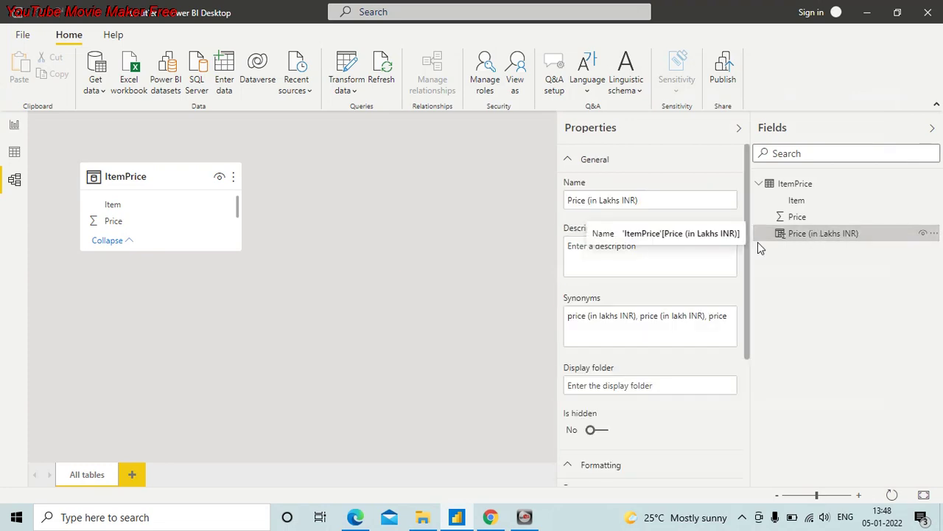
pyautogui.moveTo(749, 242); pyautogui.dragTo(742, 425)
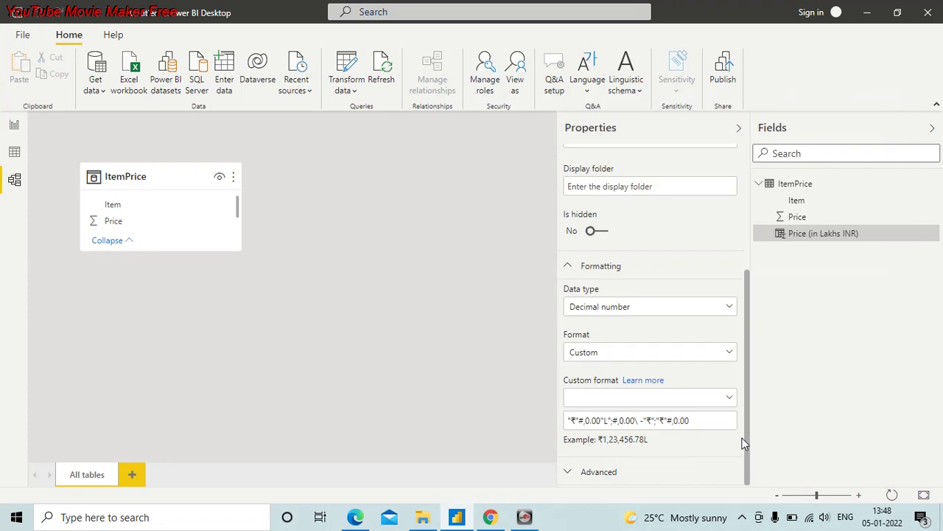
pyautogui.click(704, 419)
pyautogui.write('"L')
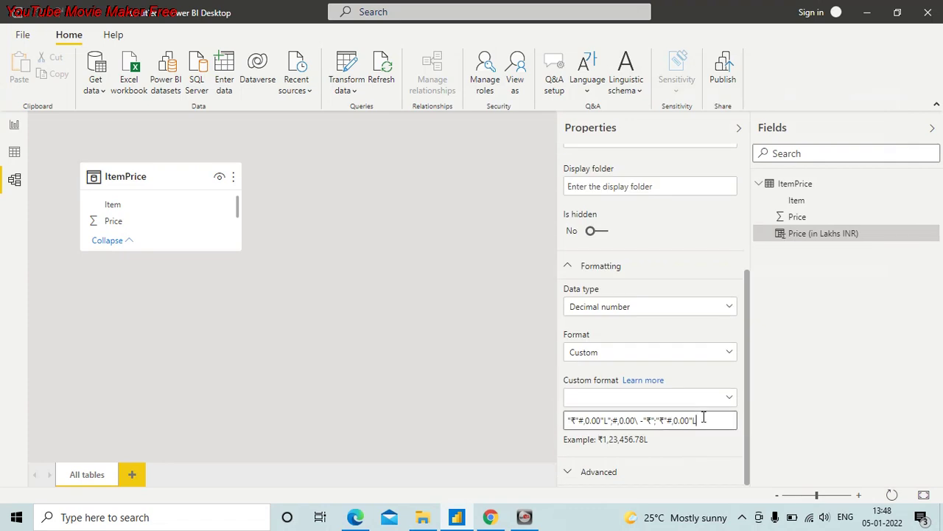
pyautogui.write('"')
pyautogui.press('Return')
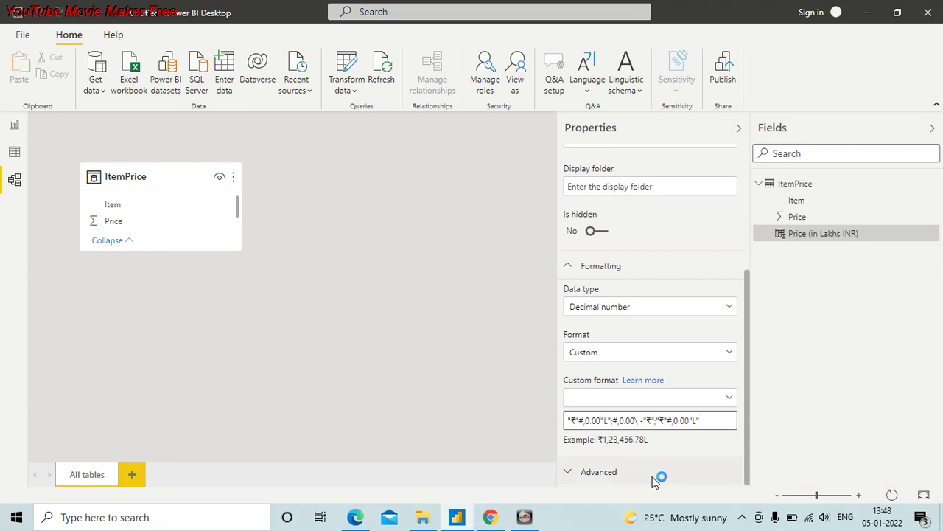
pyautogui.write('L')
pyautogui.click(438, 265)
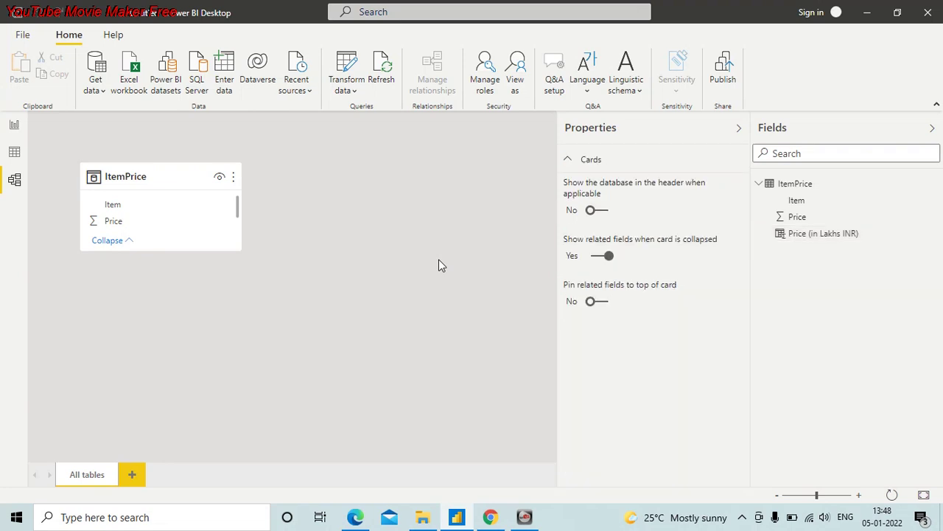
# - Return to the Report view and check the Price (in Lakhs INR) values in the table visual
pyautogui.click(14, 126)
pyautogui.click(159, 139)
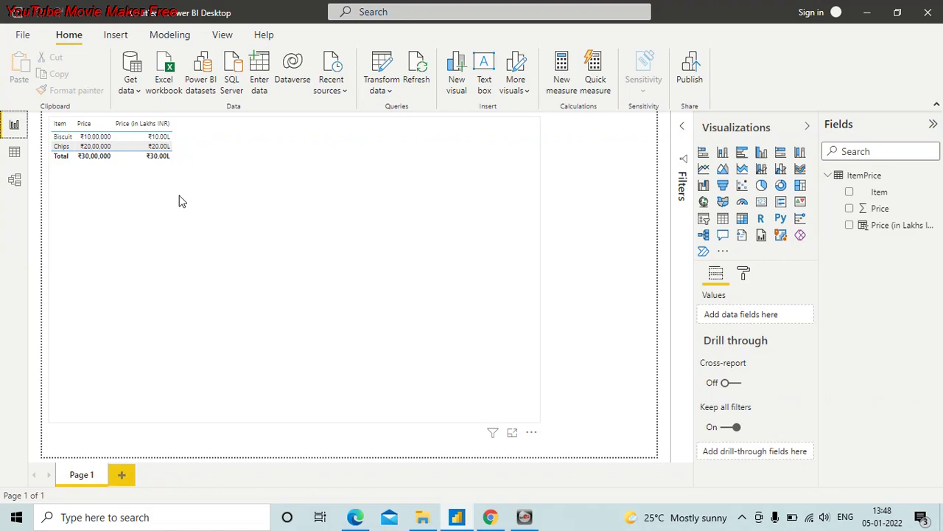
pyautogui.click(524, 518)
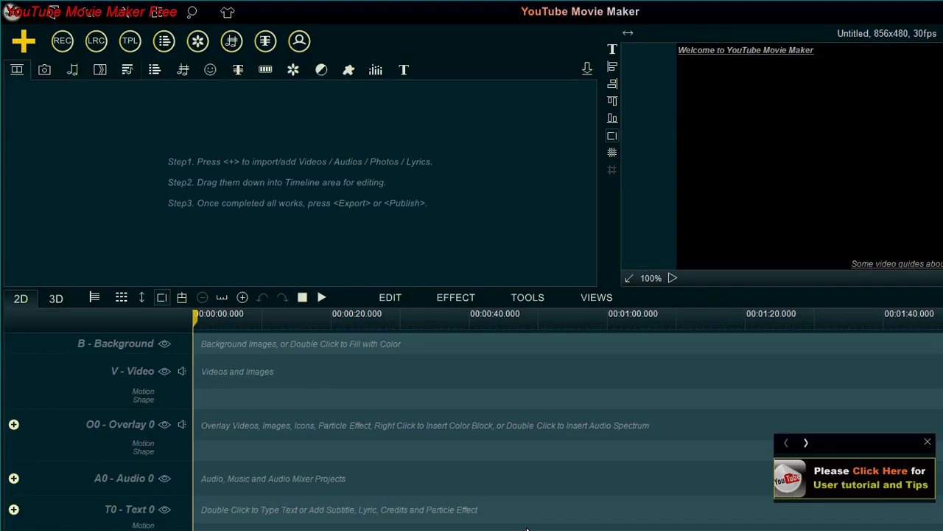